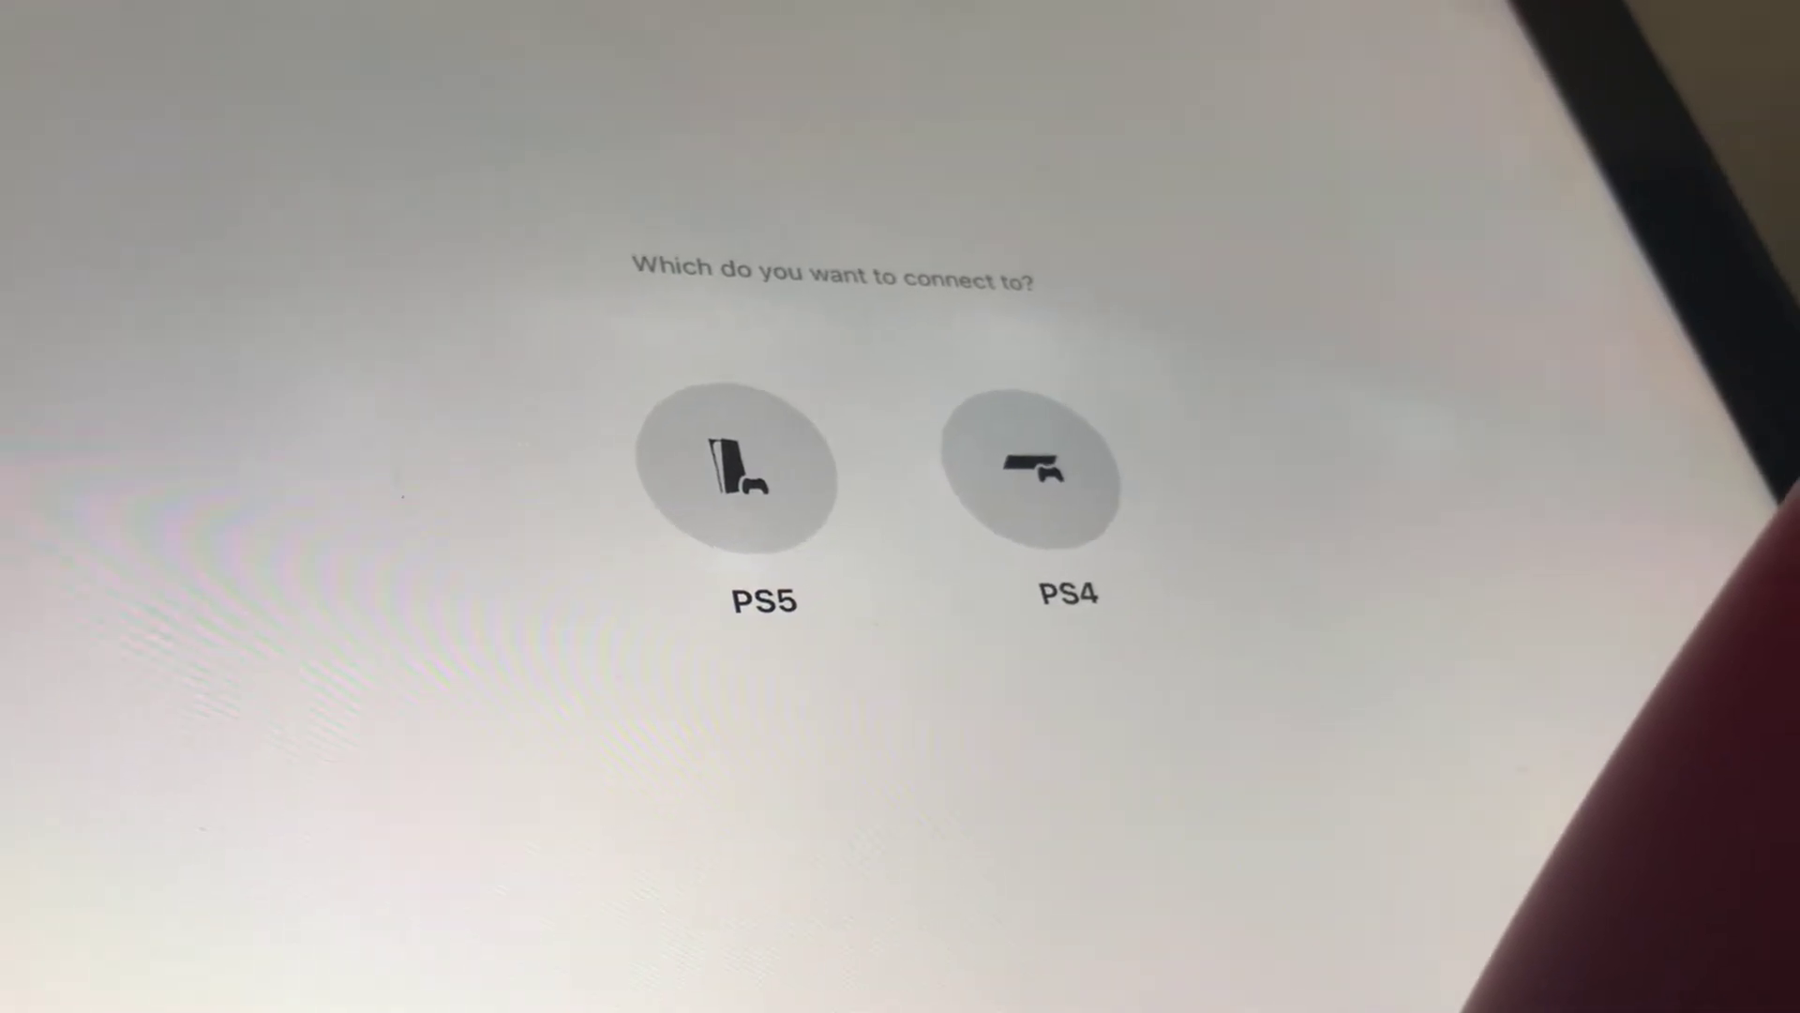
Select PS5 on the connection screen to reveal the 'Before connecting to your PS5' notice.
click(738, 448)
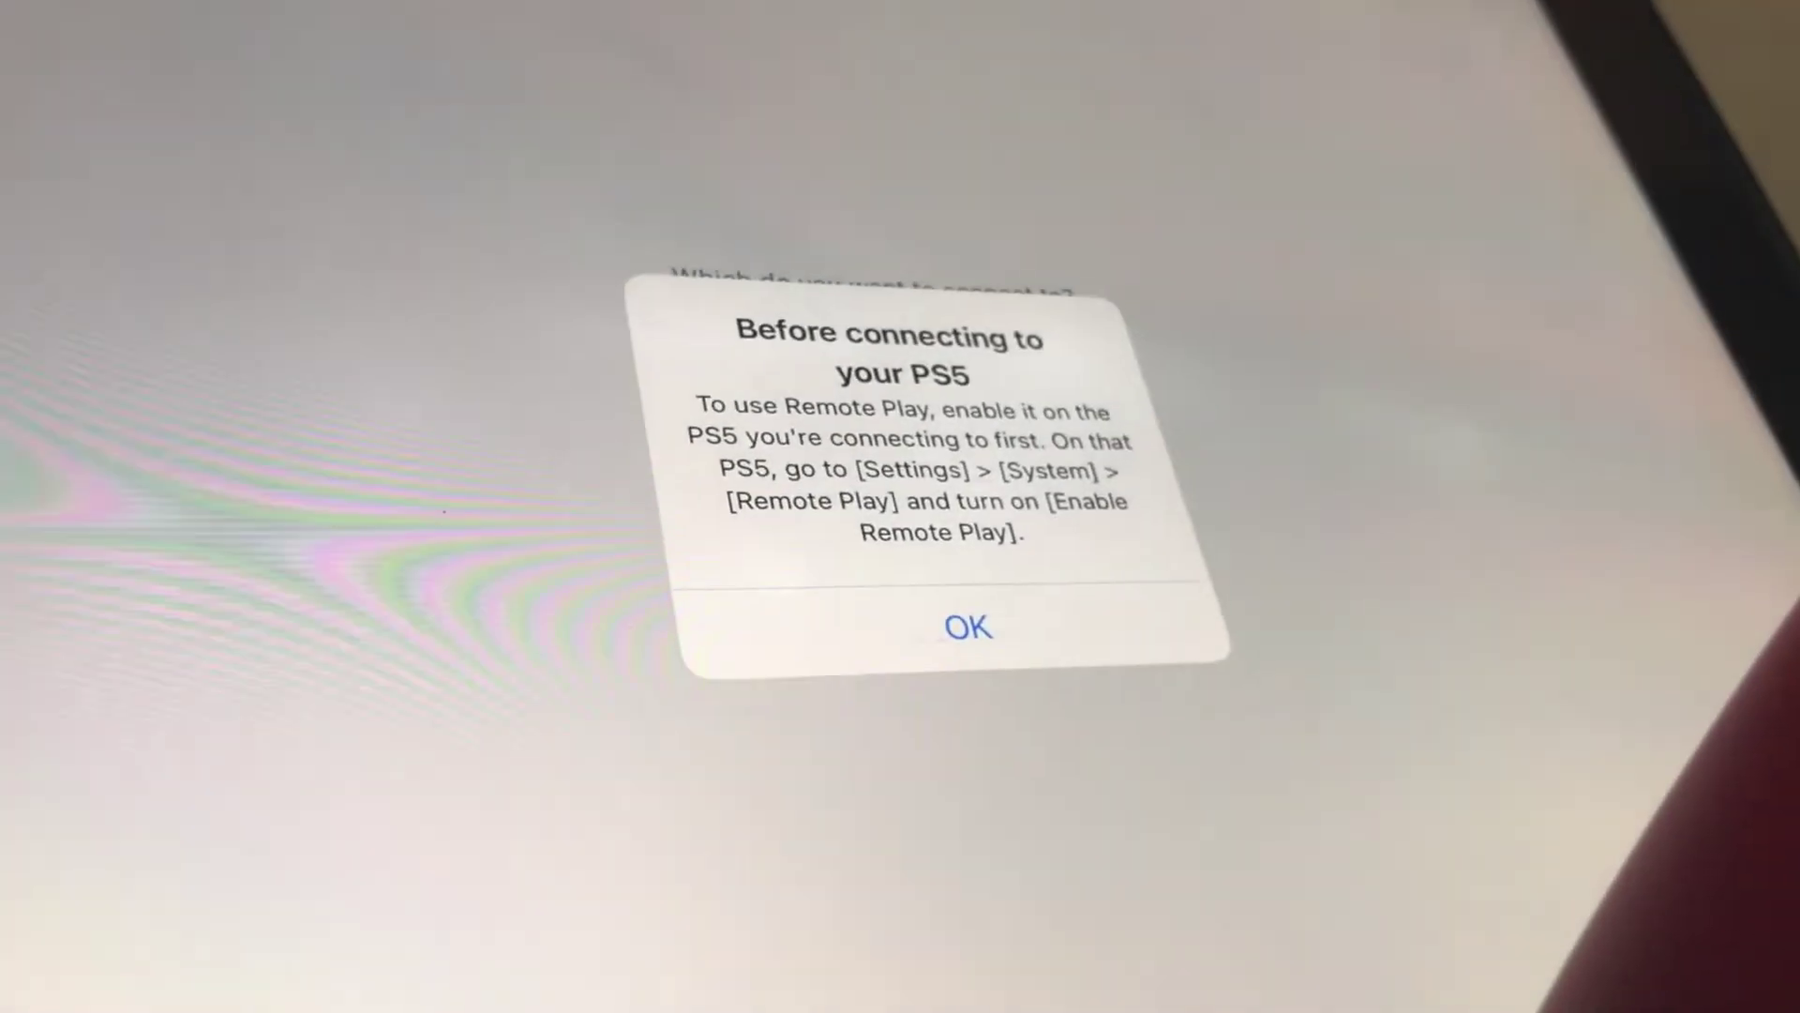